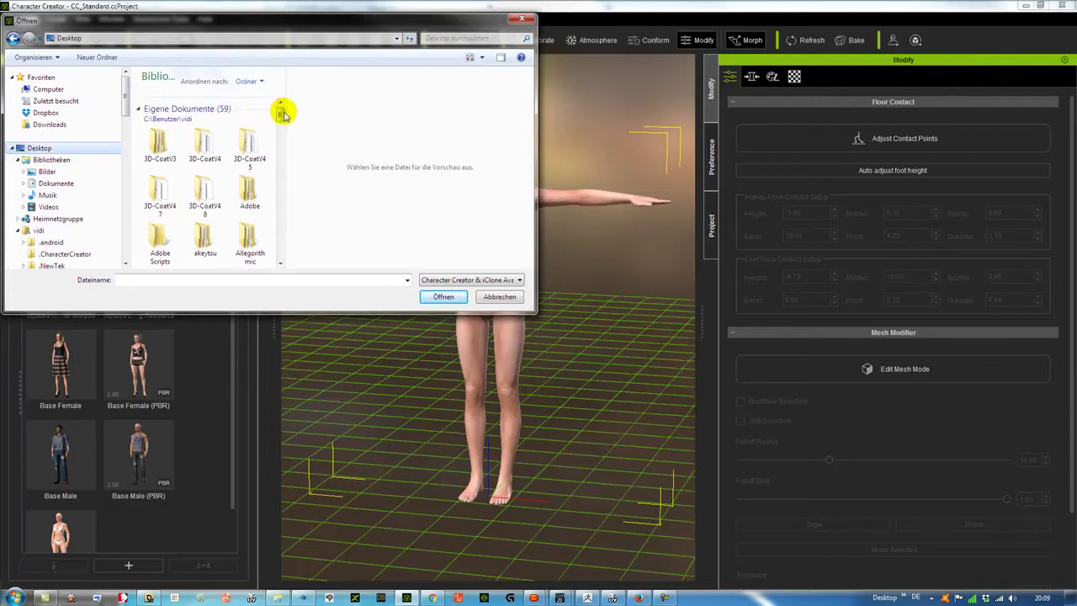
left_click_drag(279, 96, 275, 200)
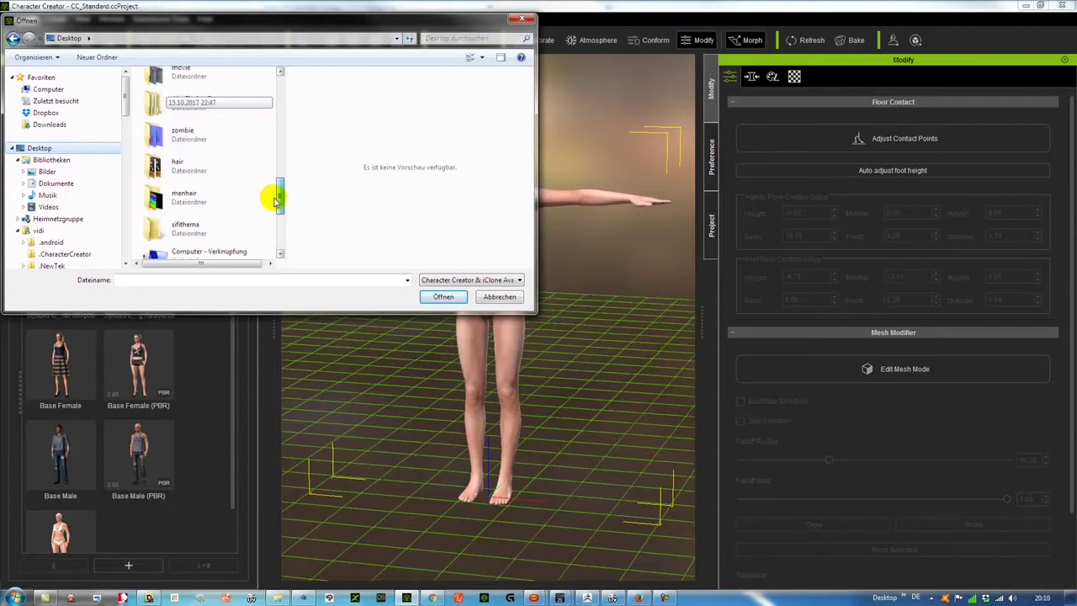
double_click(178, 226)
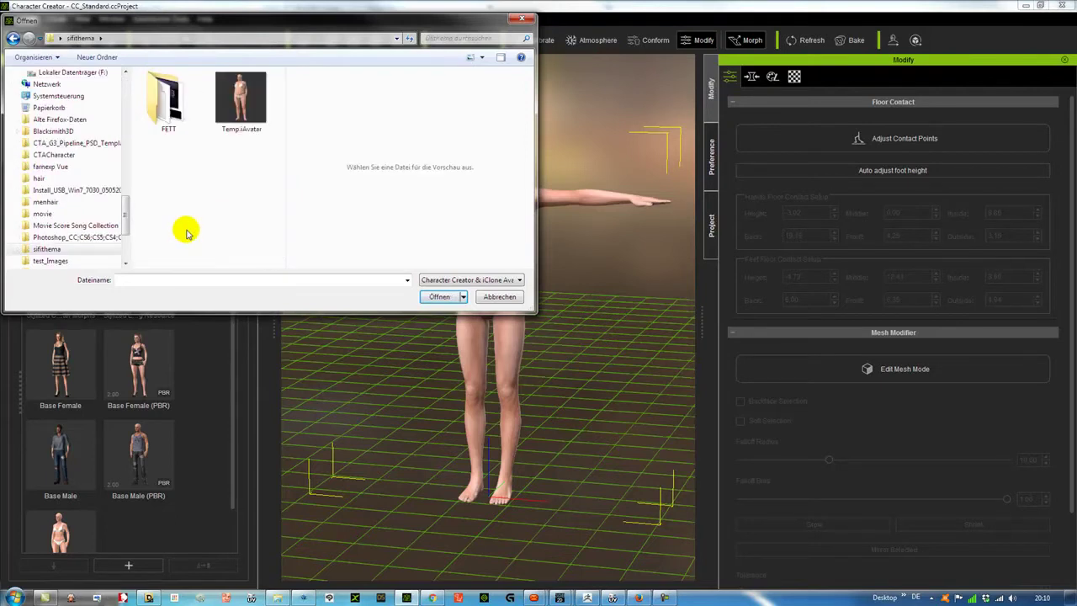
left_click(486, 296)
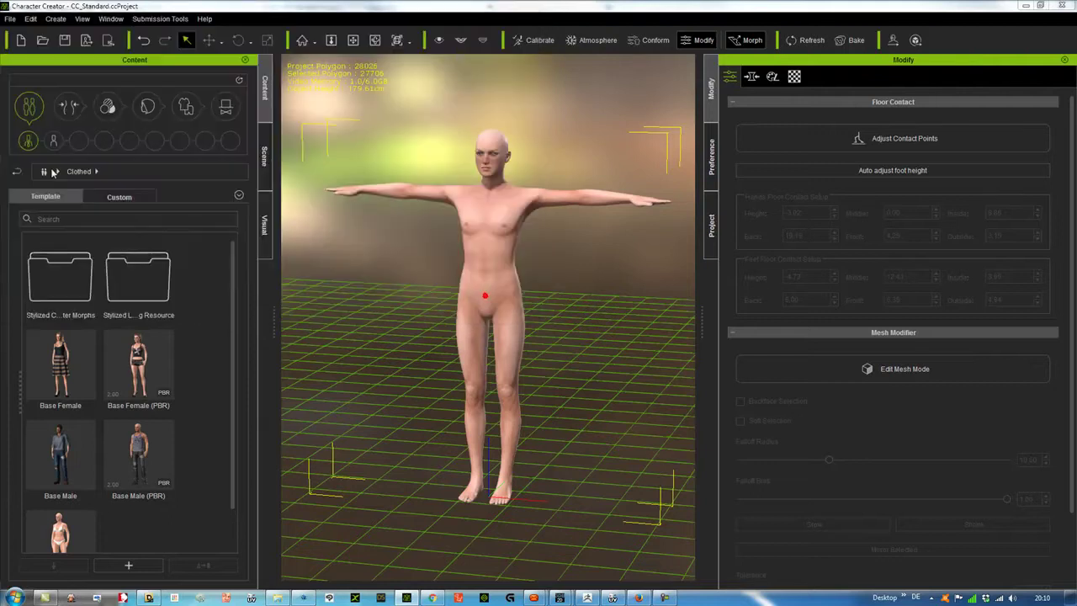
- Export the character's body as a Y-Up OBJ to women.obj in the sifithema folder, replacing the existing file
left_click(10, 18)
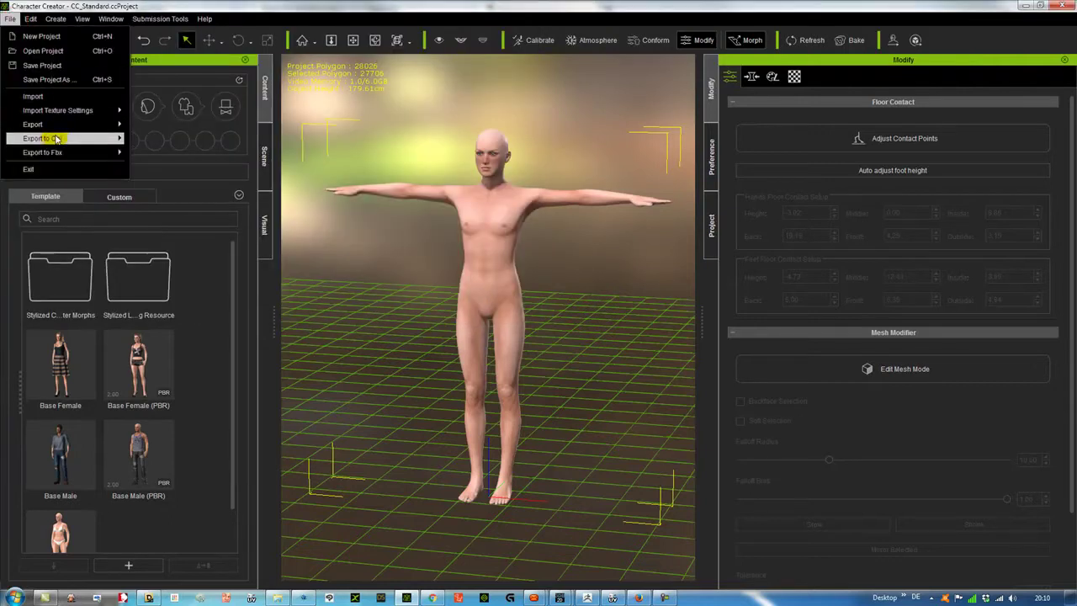
mouse_move(57, 143)
left_click(150, 141)
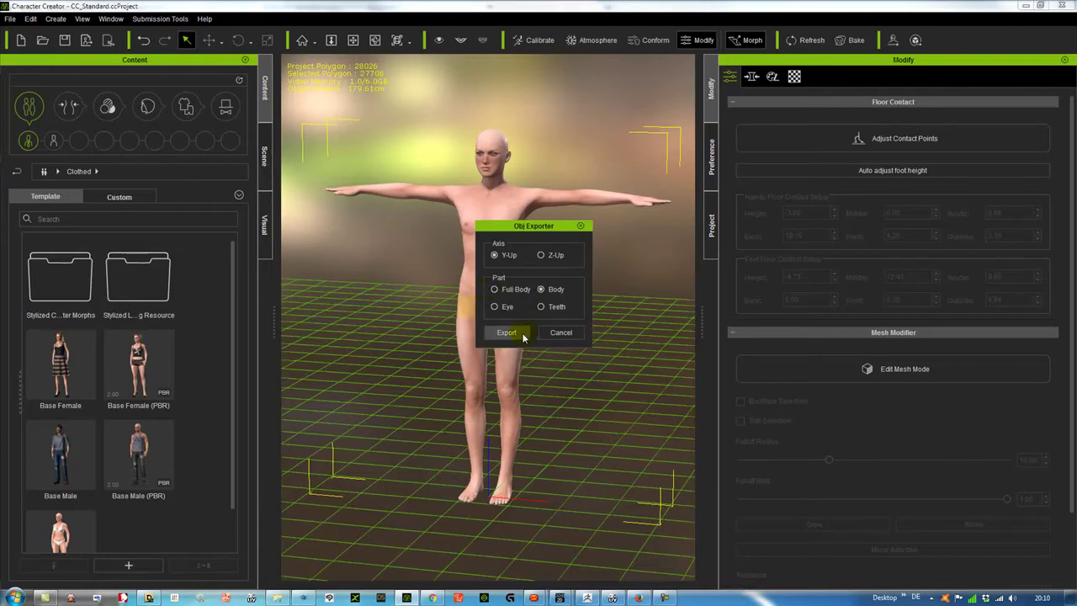
left_click(522, 337)
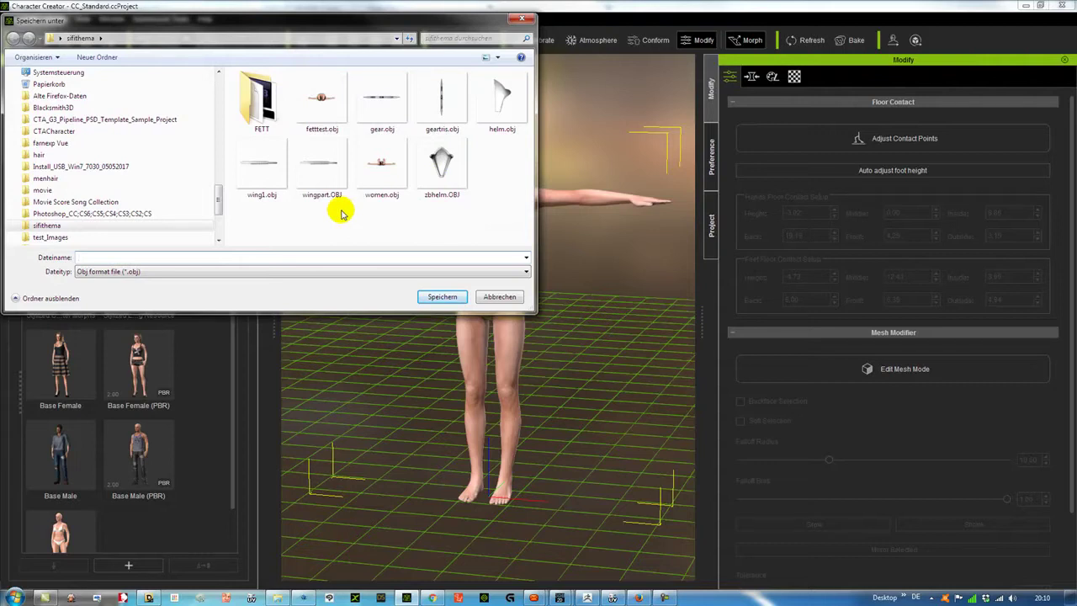
left_click(368, 166)
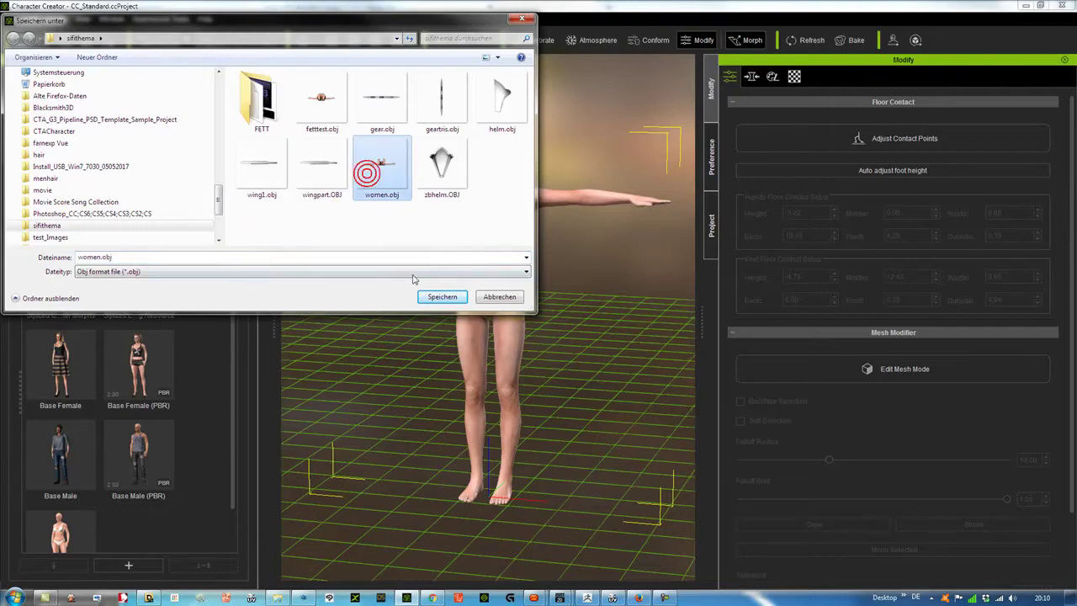
left_click(441, 298)
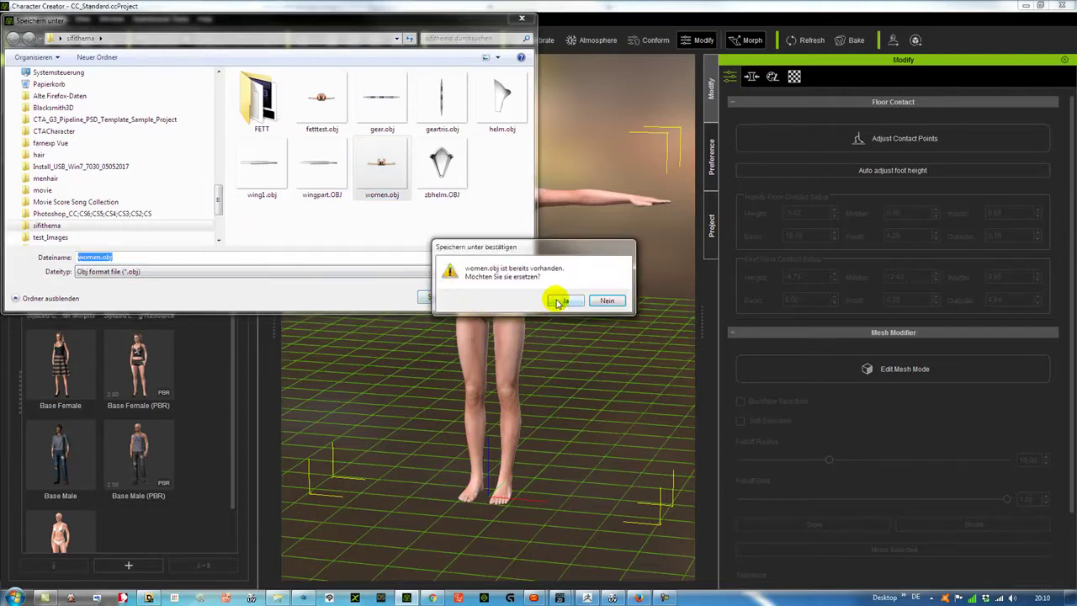
left_click(556, 298)
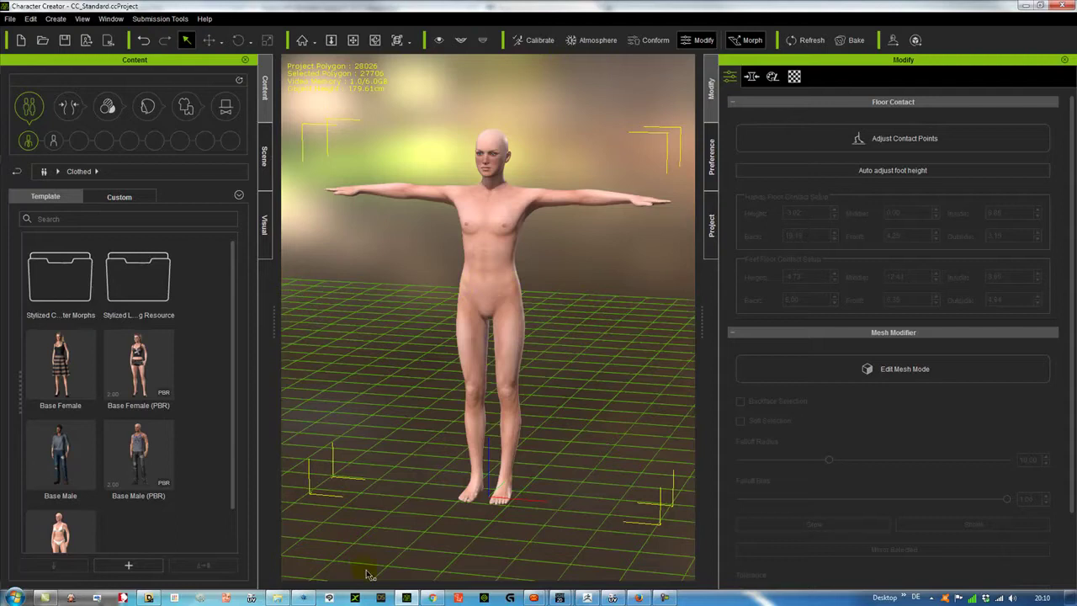
- Switch to Hexagon and open women.obj from the sifithema folder with the default import options
mouse_move(666, 597)
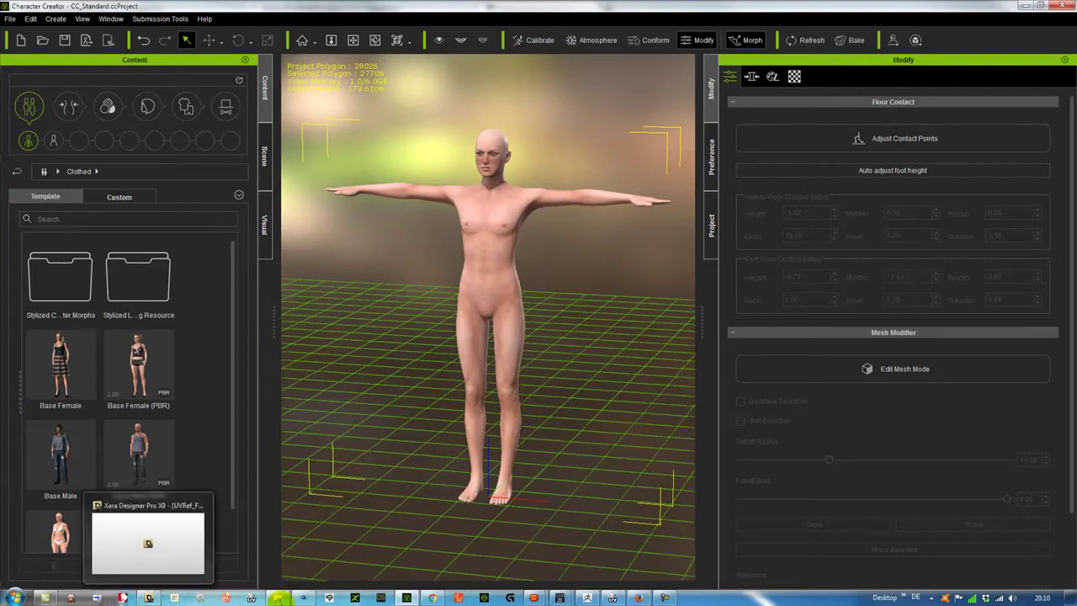
left_click(303, 598)
left_click(25, 22)
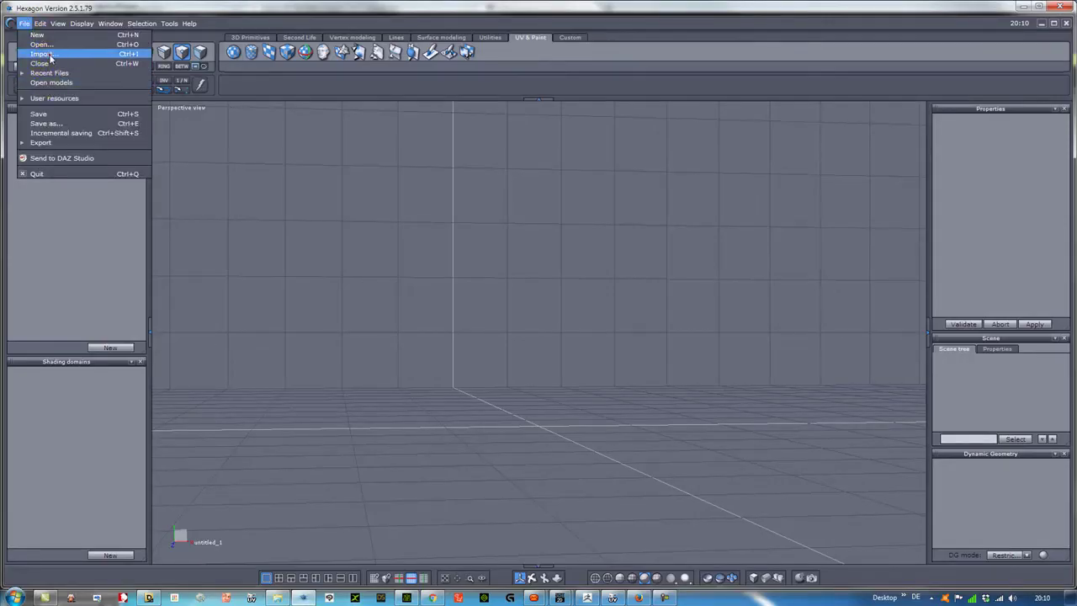
left_click(41, 44)
left_click_drag(723, 304, 721, 396)
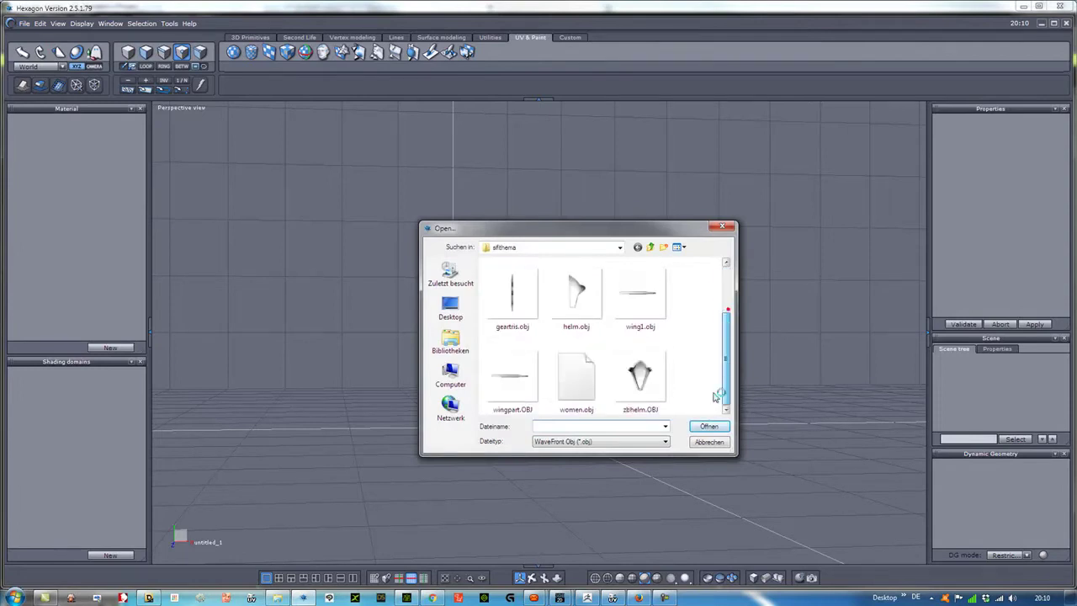
left_click(577, 379)
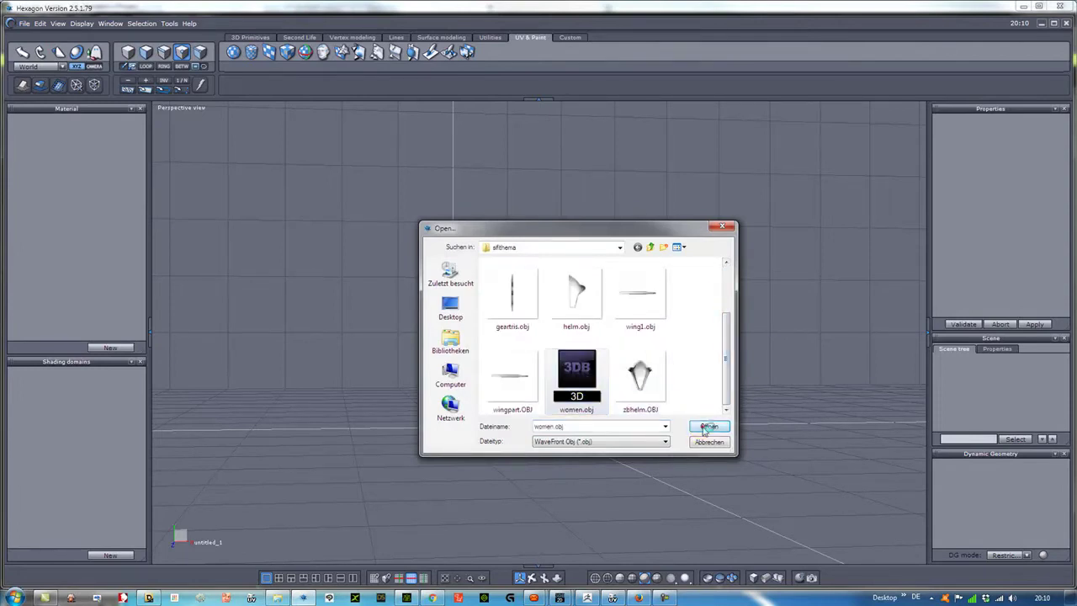
left_click(709, 426)
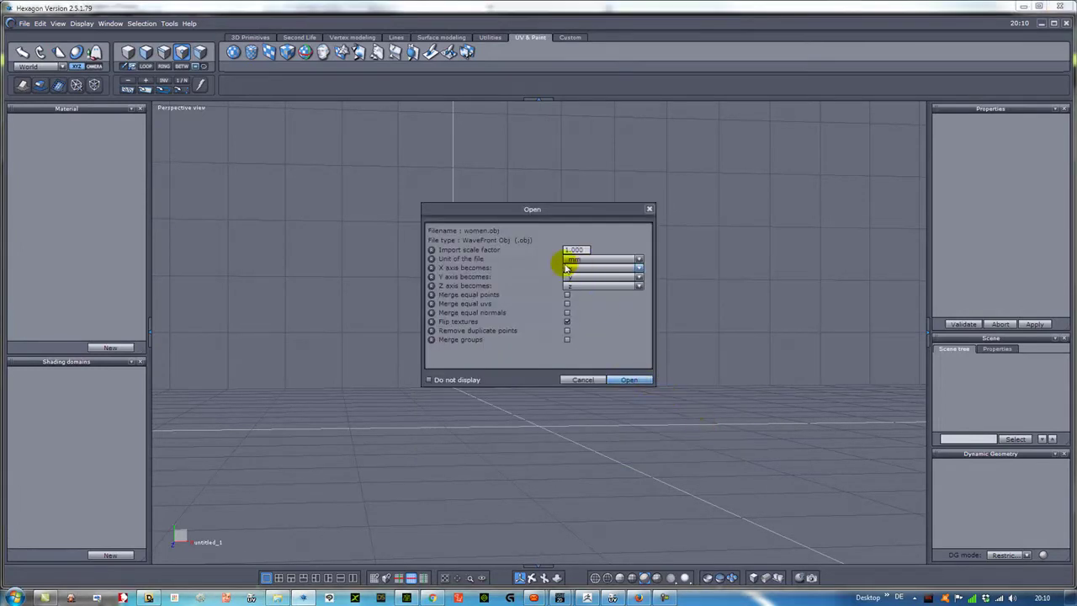
left_click(624, 379)
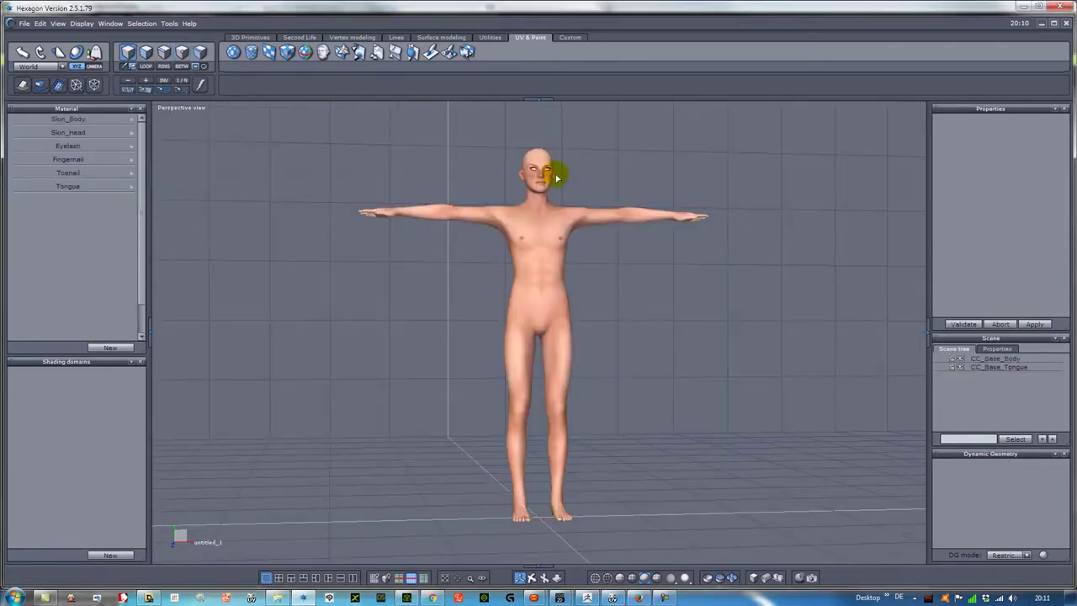
- Select the CC_Base_Body mesh and turn on its X-axis symmetry
scroll(556, 175, "up", 5)
scroll(625, 223, "down", 4)
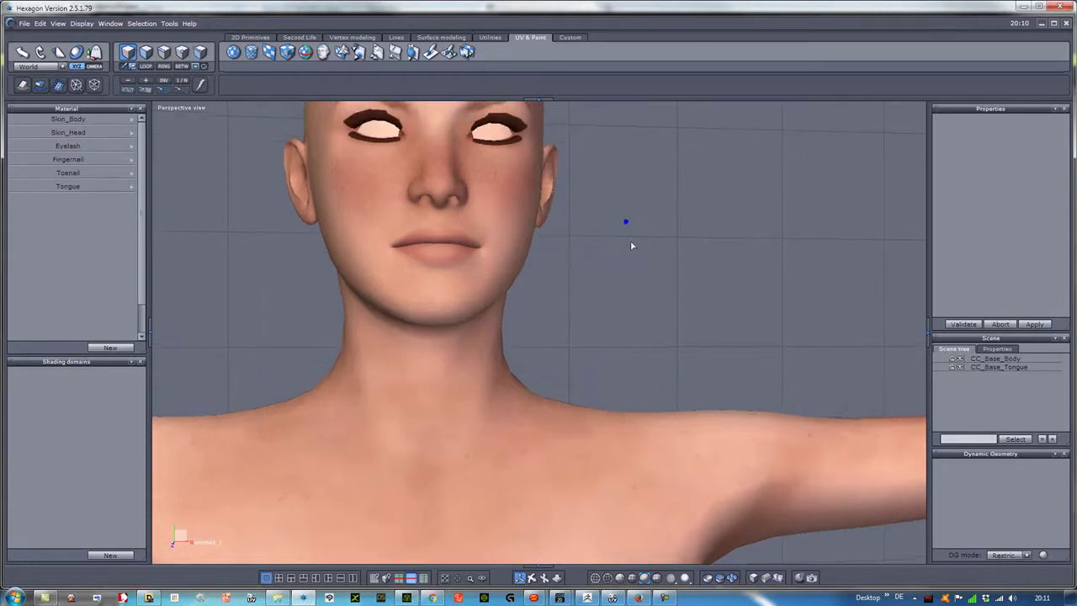
left_click(488, 382)
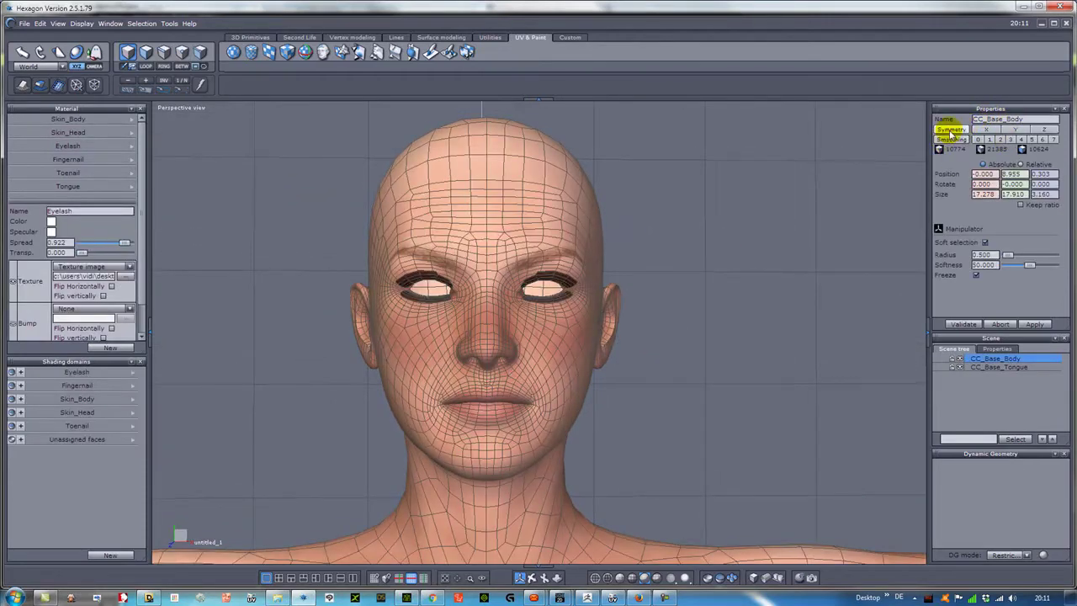
left_click(986, 129)
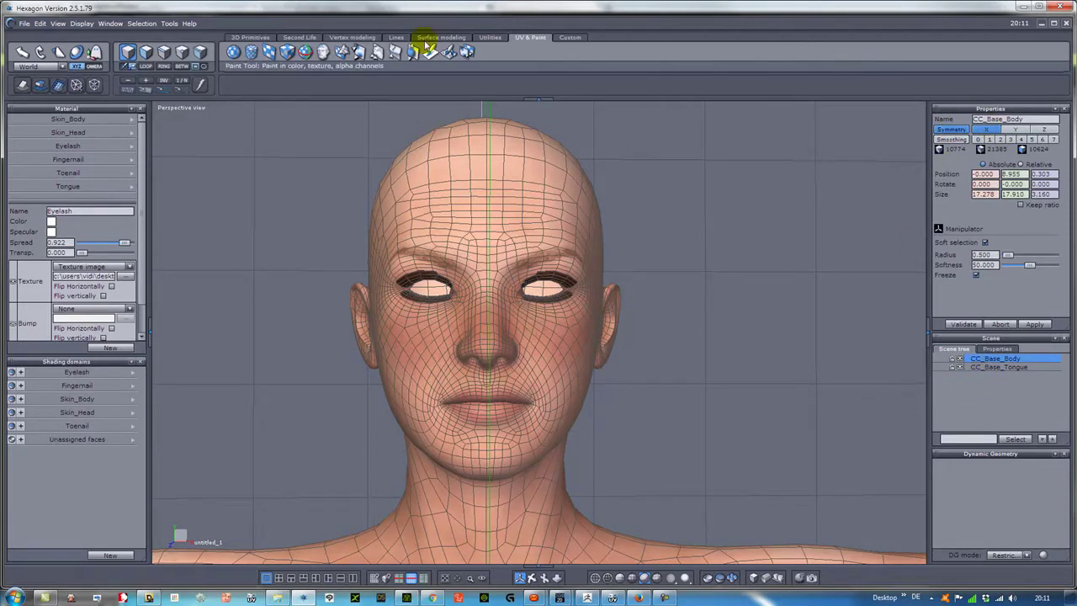
- Flatten the nose into the face with Soften tool strokes from the front, side and below
left_click(376, 52)
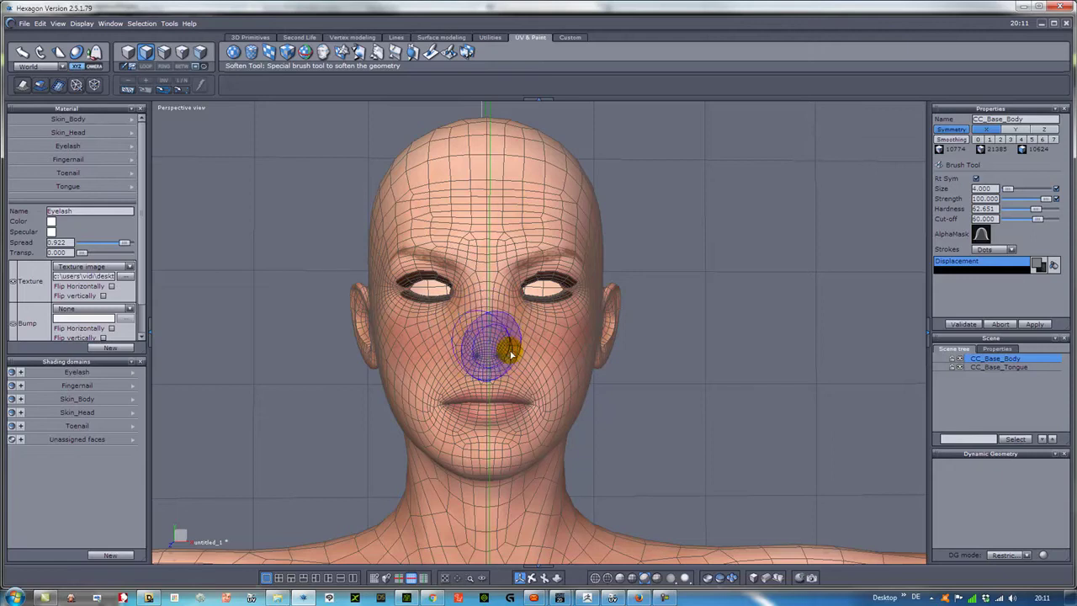
left_click_drag(769, 343, 493, 356, "alt")
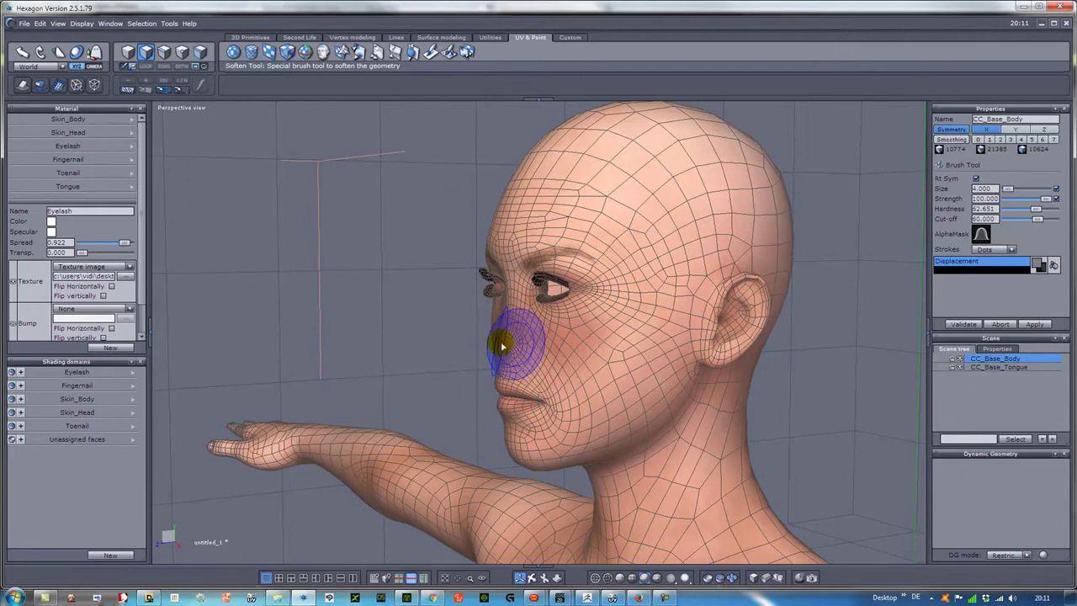
mouse_move(370, 327)
left_mouse_down("alt")
mouse_move(238, 322)
mouse_move(657, 324)
left_mouse_up("alt")
mouse_move(433, 351)
left_mouse_down()
mouse_move(476, 353)
mouse_move(471, 347)
mouse_move(465, 362)
mouse_move(454, 362)
mouse_move(508, 357)
mouse_move(456, 357)
mouse_move(529, 336)
mouse_move(513, 339)
mouse_move(714, 359)
mouse_move(954, 358)
mouse_move(1067, 344)
mouse_move(1037, 343)
left_mouse_up()
mouse_move(747, 372)
right_mouse_down()
mouse_move(780, 325)
mouse_move(733, 306)
right_mouse_up()
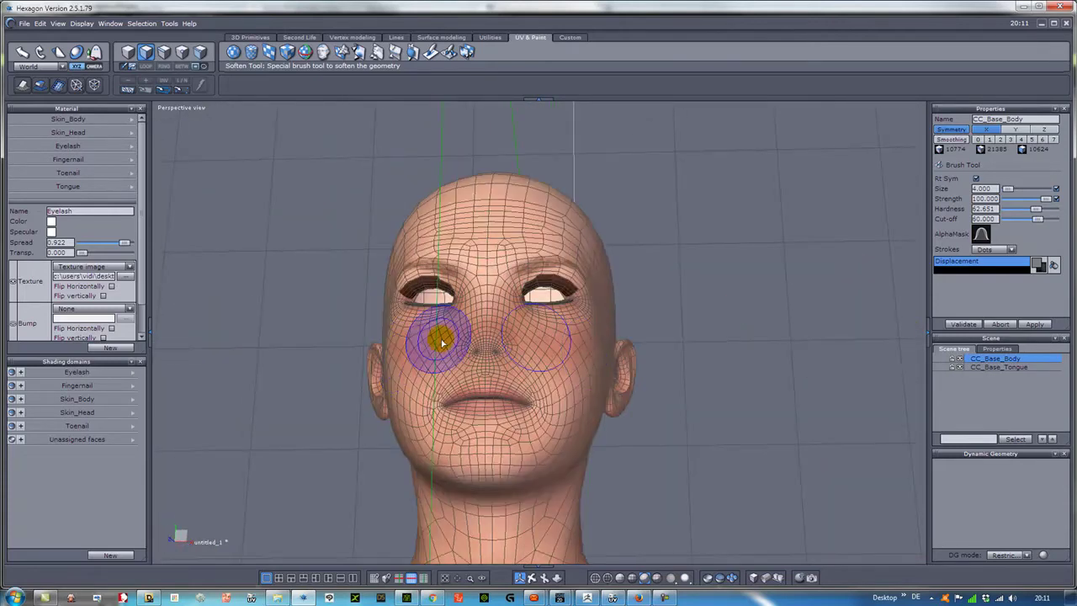
mouse_move(502, 343)
left_mouse_down()
mouse_move(413, 361)
mouse_move(730, 319)
left_mouse_up()
- Soften both ears into the sides of the head with symmetrical brush strokes
right_click_drag(730, 319, 757, 310)
mouse_move(747, 308)
left_mouse_down()
mouse_move(750, 288)
mouse_move(742, 326)
mouse_move(726, 317)
mouse_move(738, 344)
mouse_move(763, 295)
mouse_move(737, 305)
mouse_move(748, 312)
mouse_move(712, 363)
mouse_move(734, 320)
mouse_move(712, 334)
mouse_move(737, 339)
mouse_move(726, 313)
mouse_move(738, 298)
mouse_move(721, 360)
mouse_move(718, 303)
mouse_move(673, 340)
left_mouse_up()
mouse_move(435, 348)
middle_mouse_down()
mouse_move(232, 355)
mouse_move(207, 336)
middle_mouse_up()
mouse_move(659, 339)
left_mouse_down()
mouse_move(645, 346)
mouse_move(637, 335)
mouse_move(645, 291)
left_mouse_up()
mouse_move(357, 347)
middle_mouse_down()
mouse_move(374, 390)
mouse_move(775, 356)
mouse_move(762, 345)
middle_mouse_up()
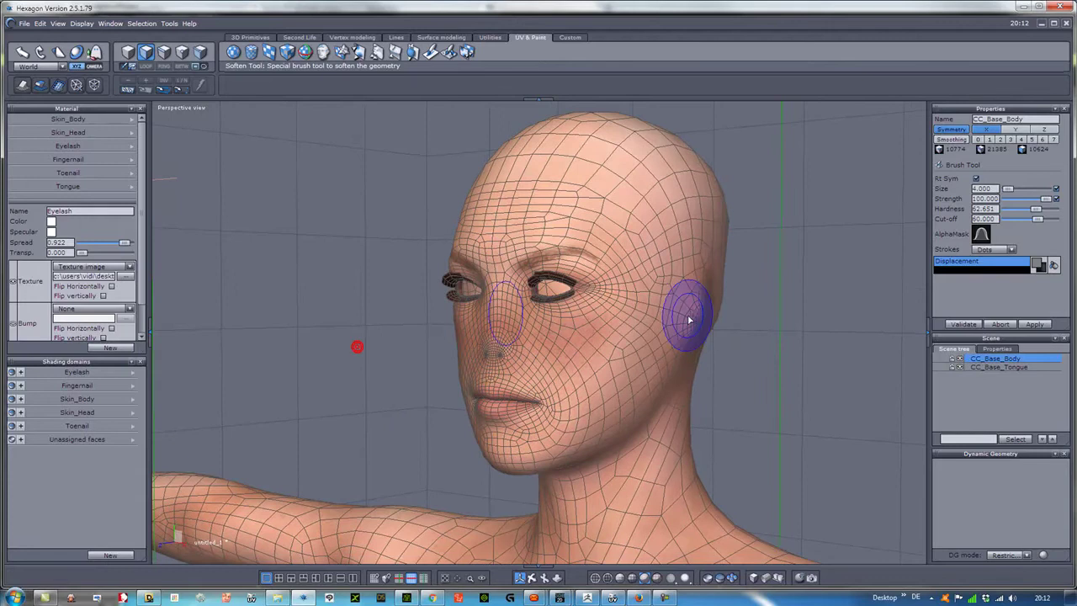
mouse_move(698, 316)
left_mouse_down()
mouse_move(700, 328)
mouse_move(690, 320)
left_mouse_up()
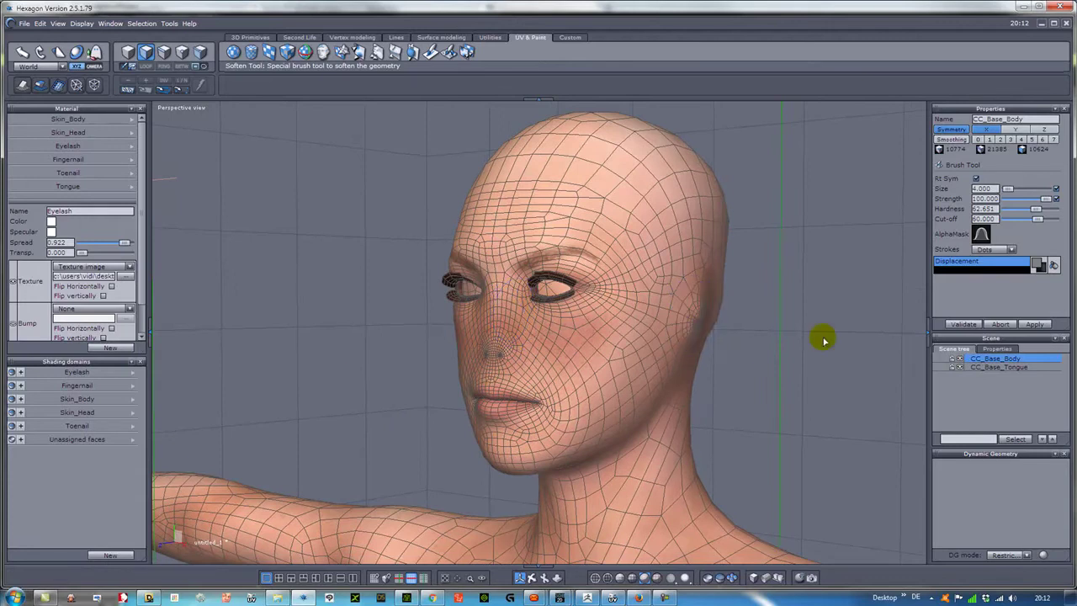
- Finish softening the face after checking it from several angles, and validate the brush edits
middle_click_drag(829, 334, 631, 298)
scroll(720, 286, "up", 3)
mouse_move(745, 342)
left_mouse_down()
mouse_move(724, 350)
mouse_move(743, 351)
mouse_move(753, 312)
mouse_move(734, 353)
mouse_move(715, 267)
mouse_move(712, 361)
mouse_move(743, 337)
mouse_move(698, 320)
mouse_move(721, 240)
mouse_move(690, 395)
mouse_move(762, 282)
mouse_move(749, 332)
mouse_move(698, 423)
mouse_move(695, 283)
mouse_move(728, 388)
mouse_move(746, 341)
mouse_move(560, 375)
mouse_move(317, 342)
mouse_move(308, 352)
left_mouse_up()
middle_click_drag(309, 351, 655, 338)
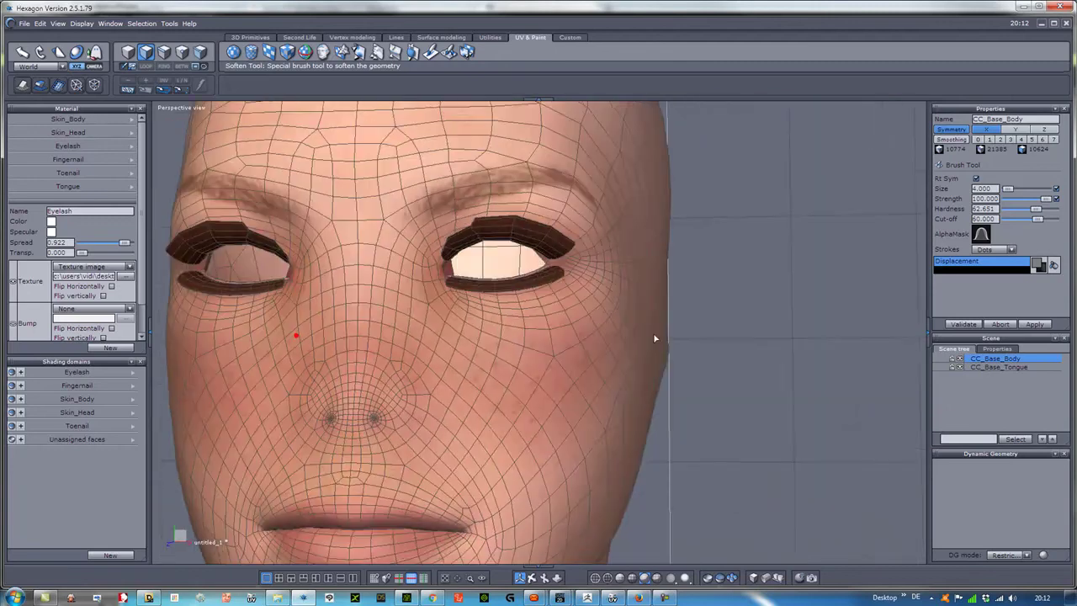
scroll(671, 344, "down", 5)
middle_click_drag(746, 392, 762, 411)
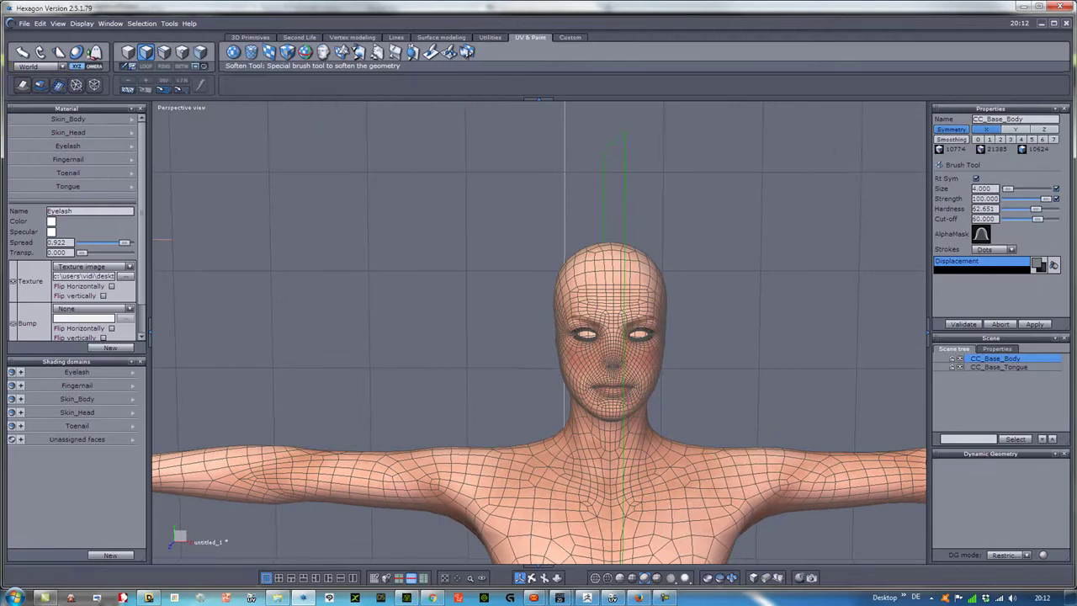
left_click(958, 325)
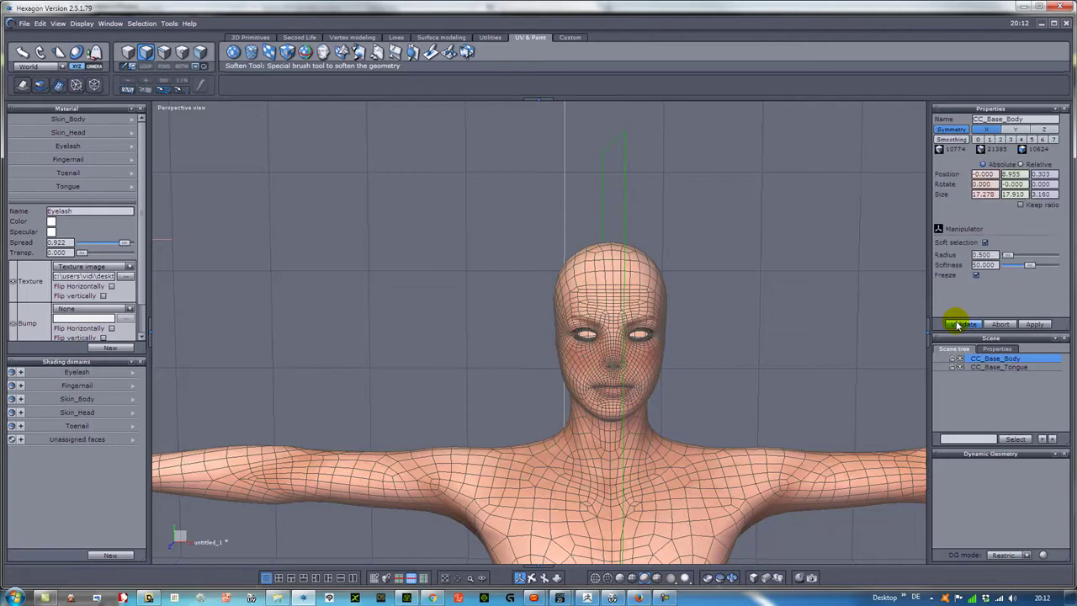
- Export CC_Base_Body and CC_Base_Tongue together as a Wavefront OBJ, overwriting women.obj with the default export options
left_click(1011, 369)
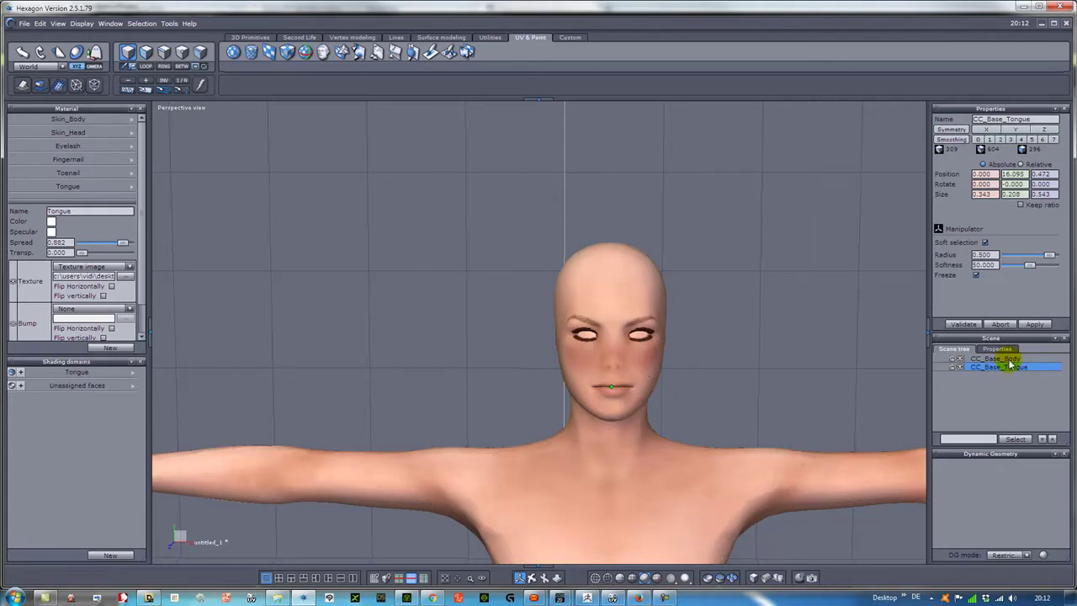
left_click(1008, 359, "shift")
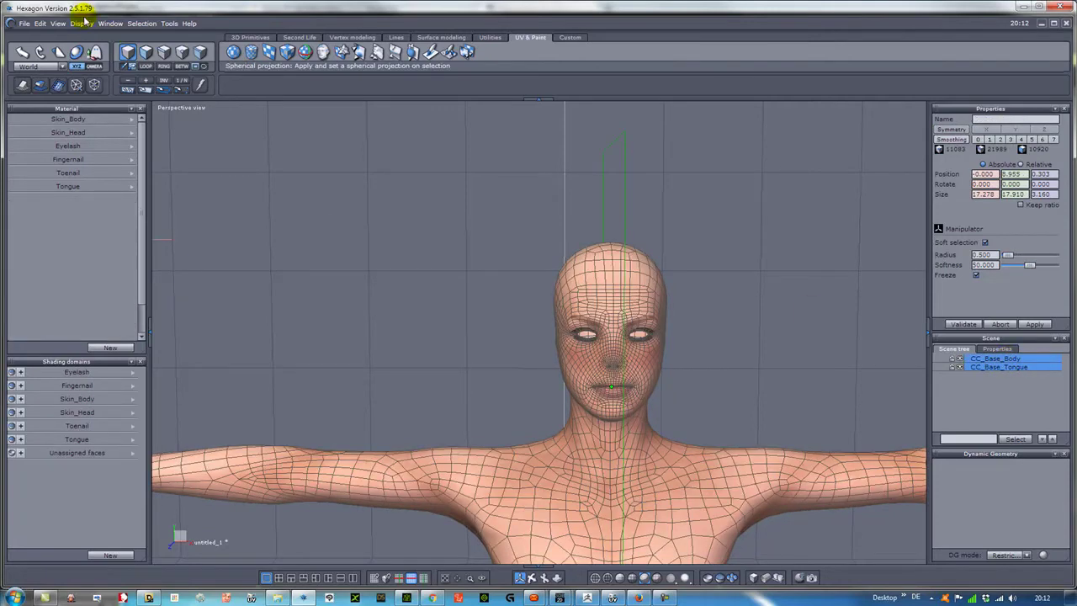
left_click(26, 24)
mouse_move(53, 141)
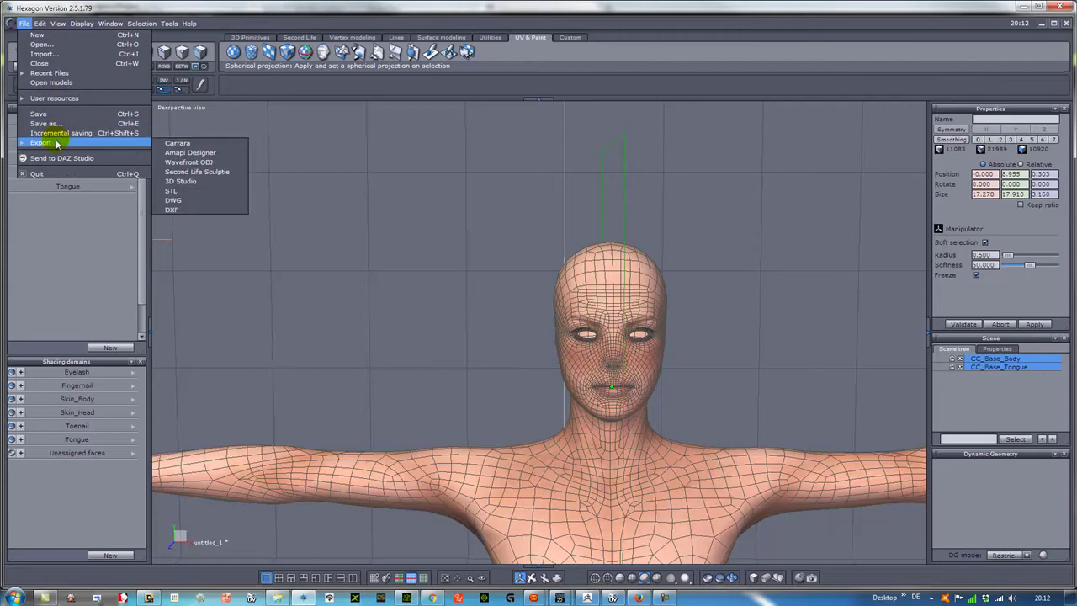
left_click(188, 161)
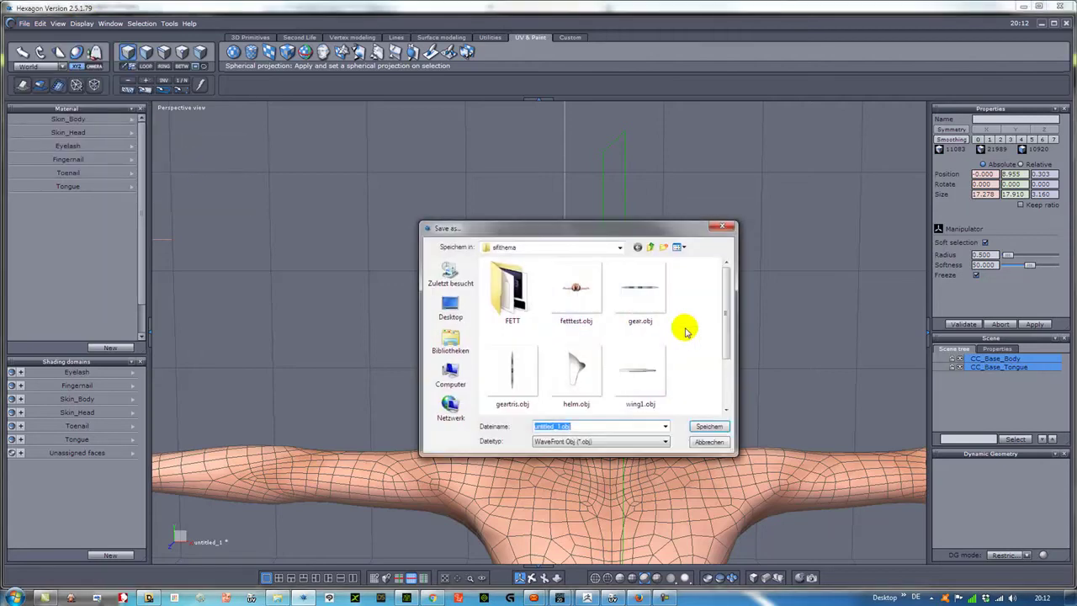
left_click_drag(729, 291, 710, 387)
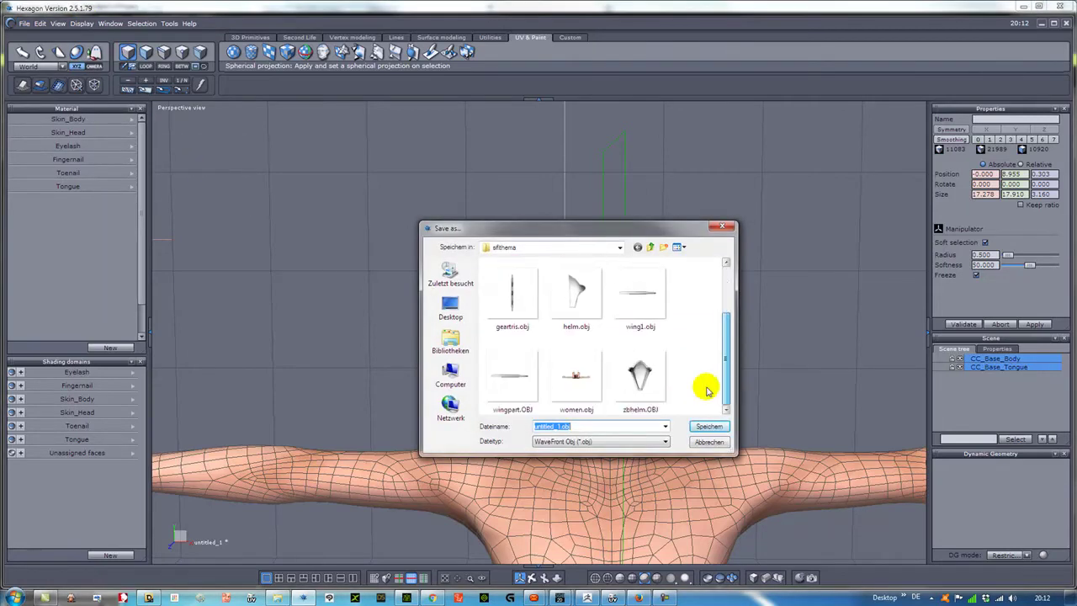
left_click(585, 385)
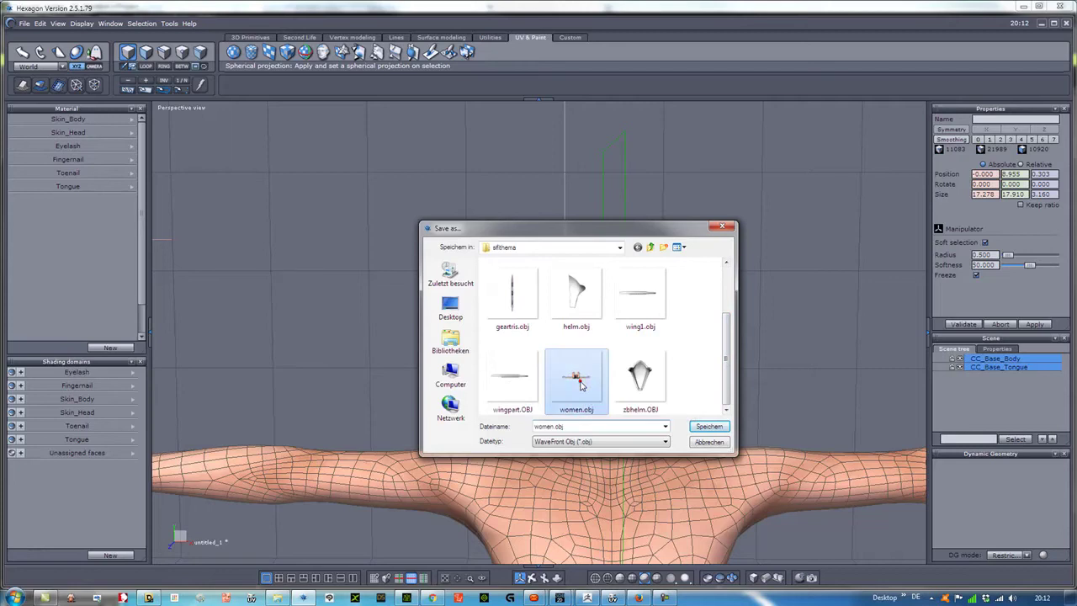
left_click(707, 427)
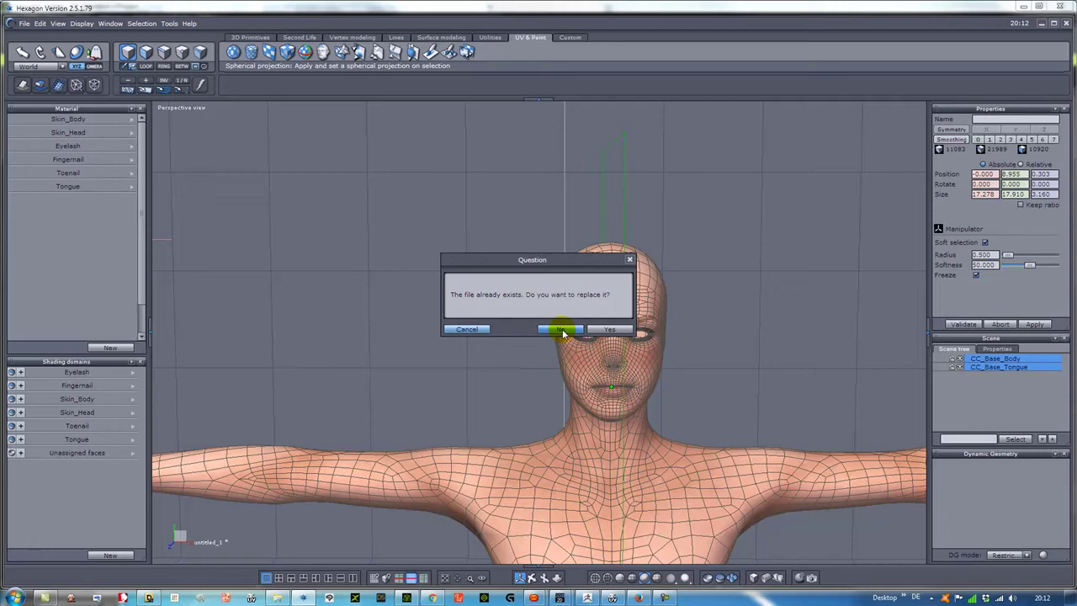
left_click(610, 329)
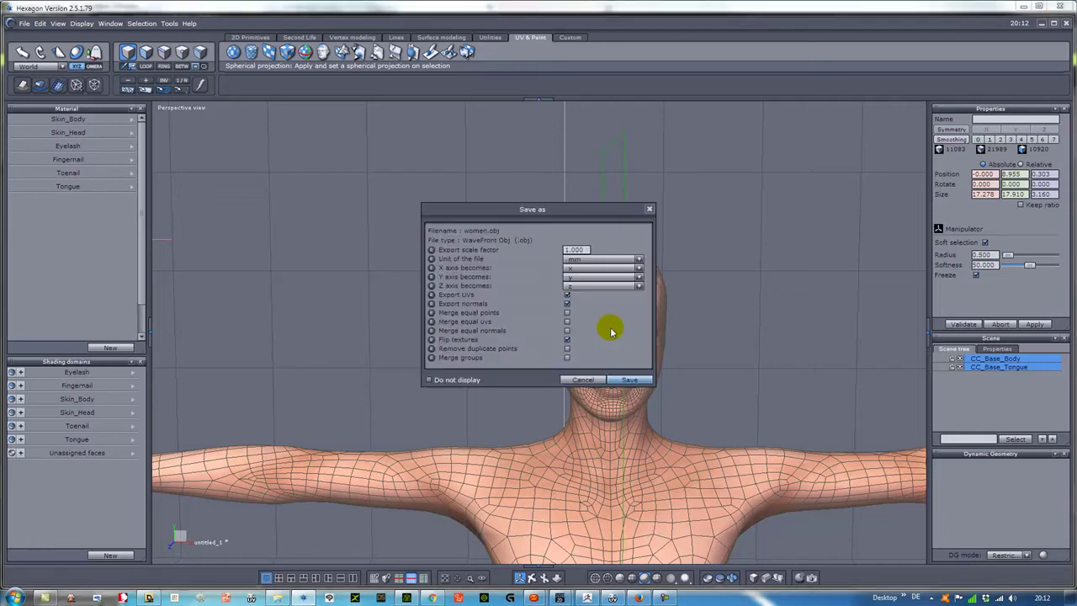
left_click(627, 380)
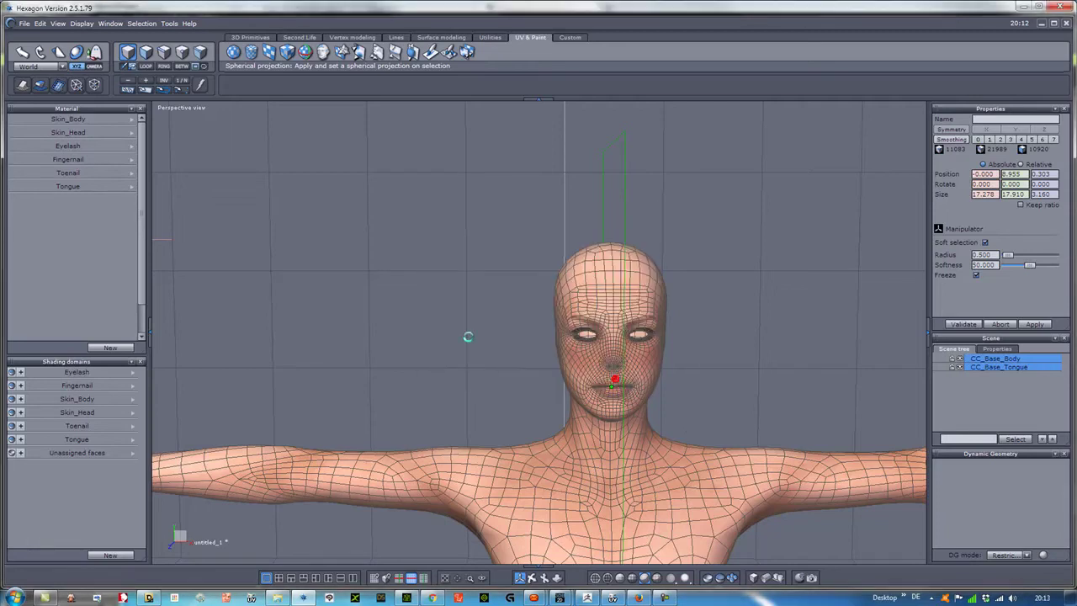
- Switch to Character Creator and start a new Head morph slider with slider path test and morph name nonose
left_click(25, 24)
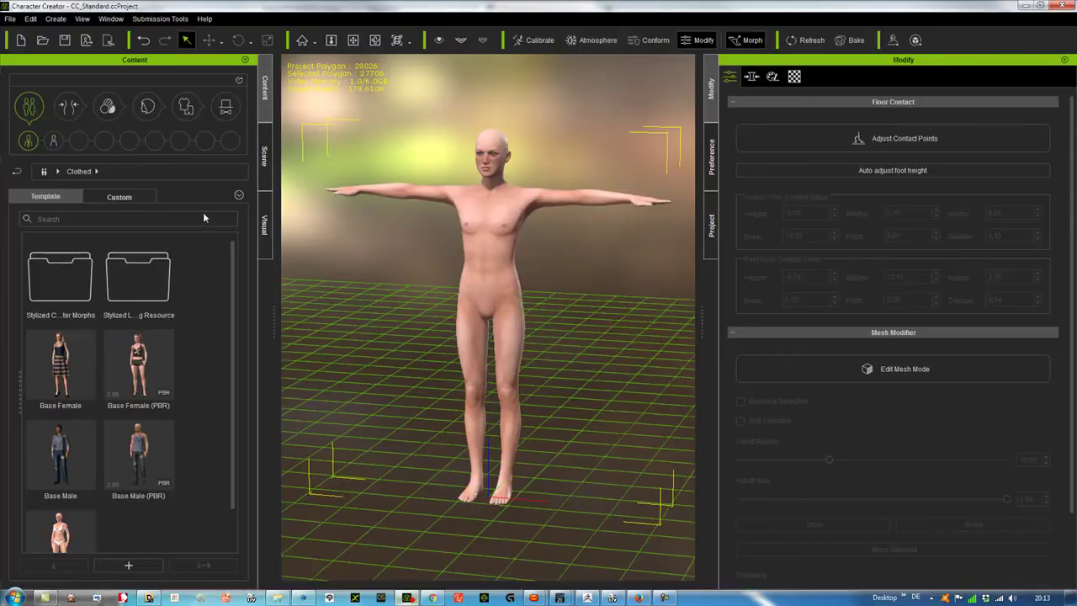
left_click(10, 18)
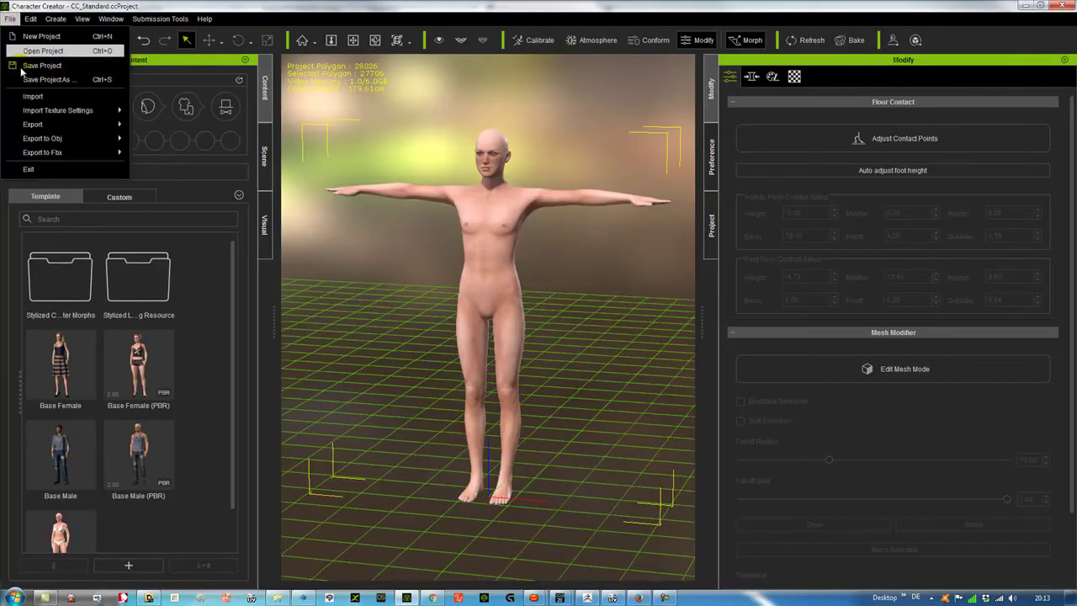
mouse_move(55, 19)
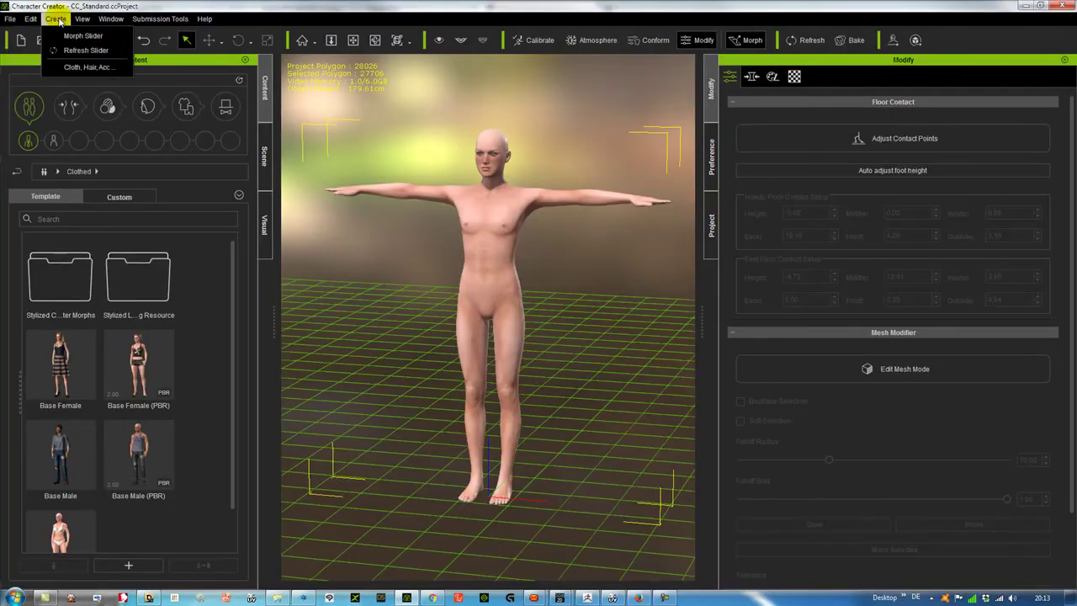
left_click(66, 36)
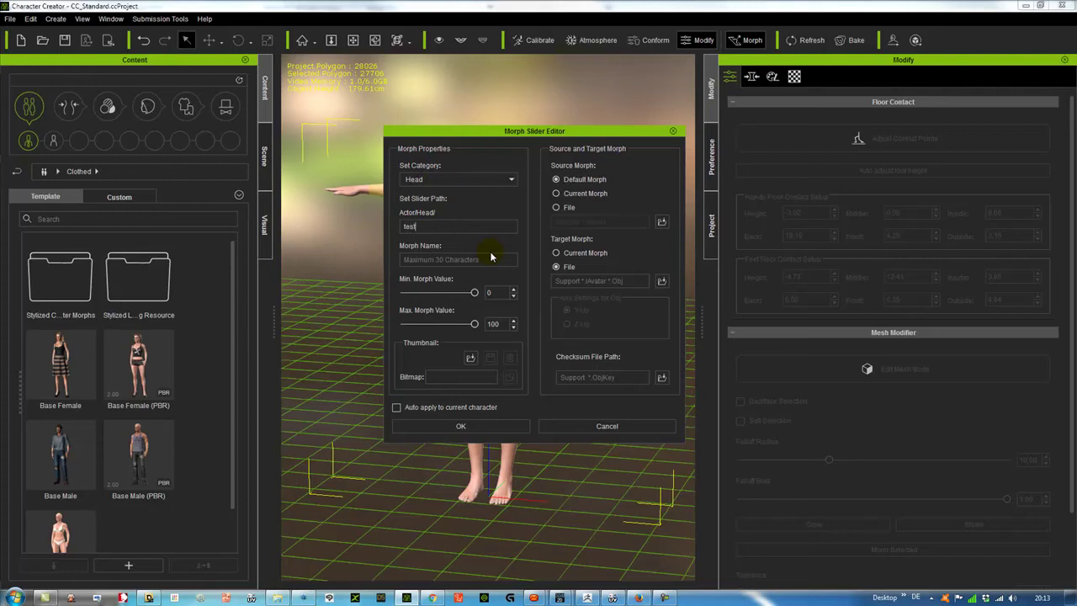
left_click(453, 260)
type("nonose")
- Load women.obj as the target morph file and create the slider with the default source morph
left_click(661, 280)
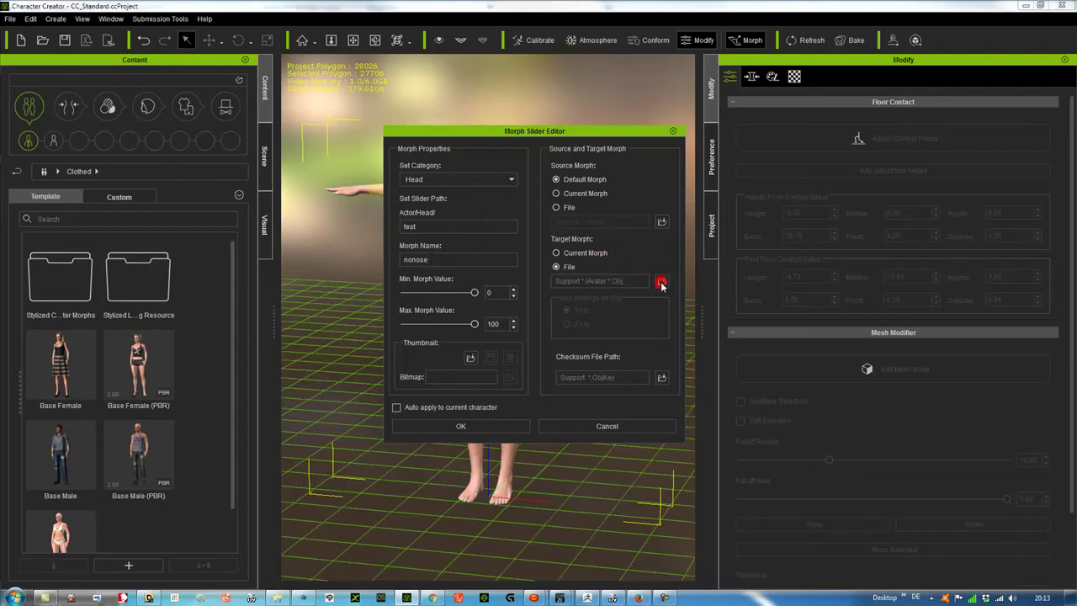
scroll(664, 241, "down", 3)
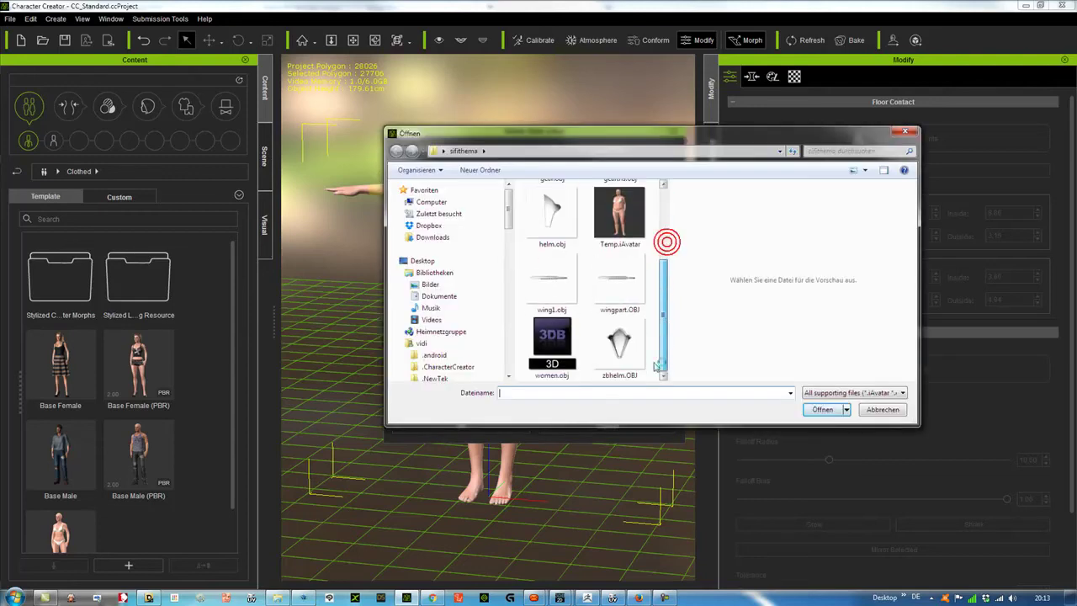
left_click(552, 345)
left_click(820, 408)
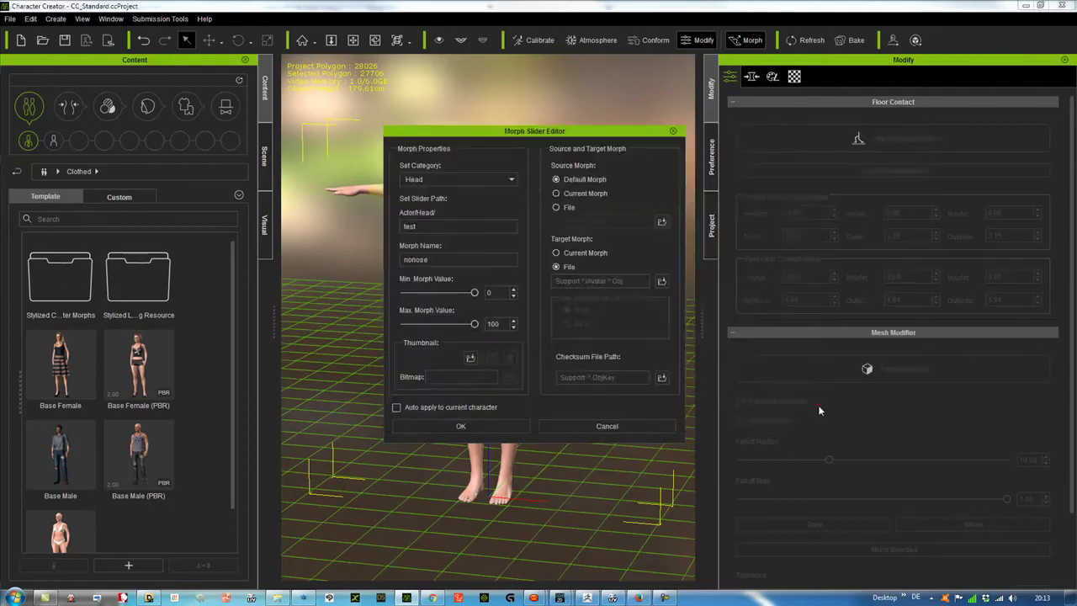
left_click(482, 427)
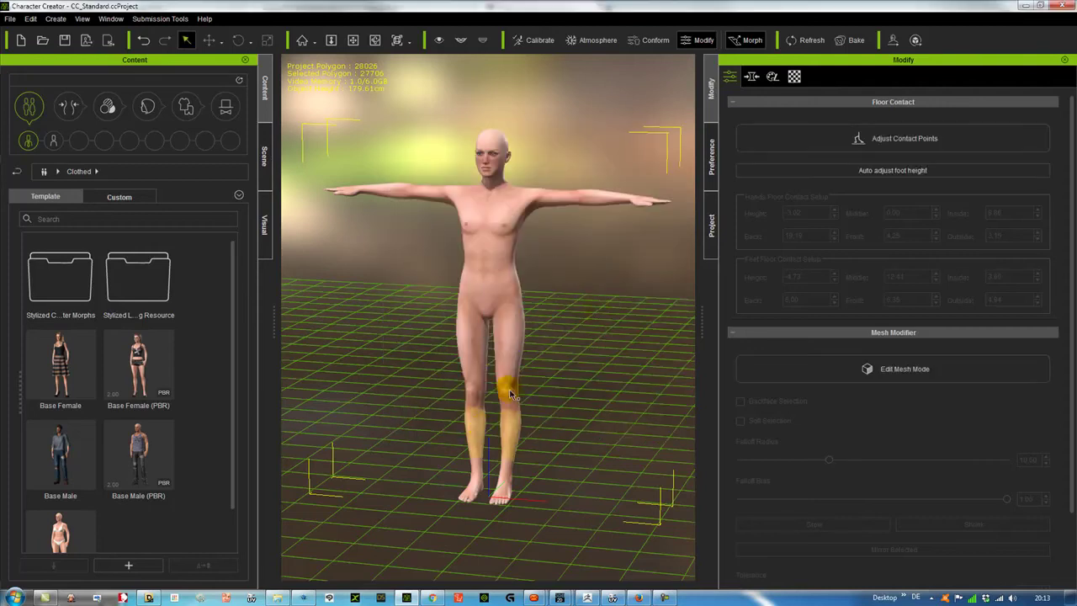
- Set the nonose morph in the character's test group to 100 and inspect the head's new shape
left_click(751, 75)
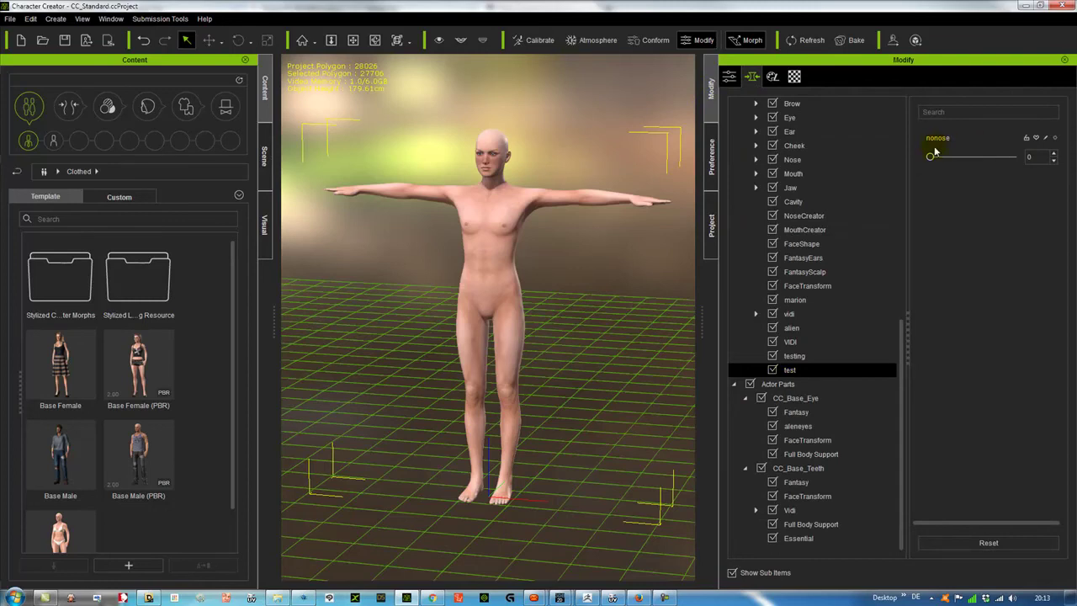
left_click_drag(931, 158, 1013, 157)
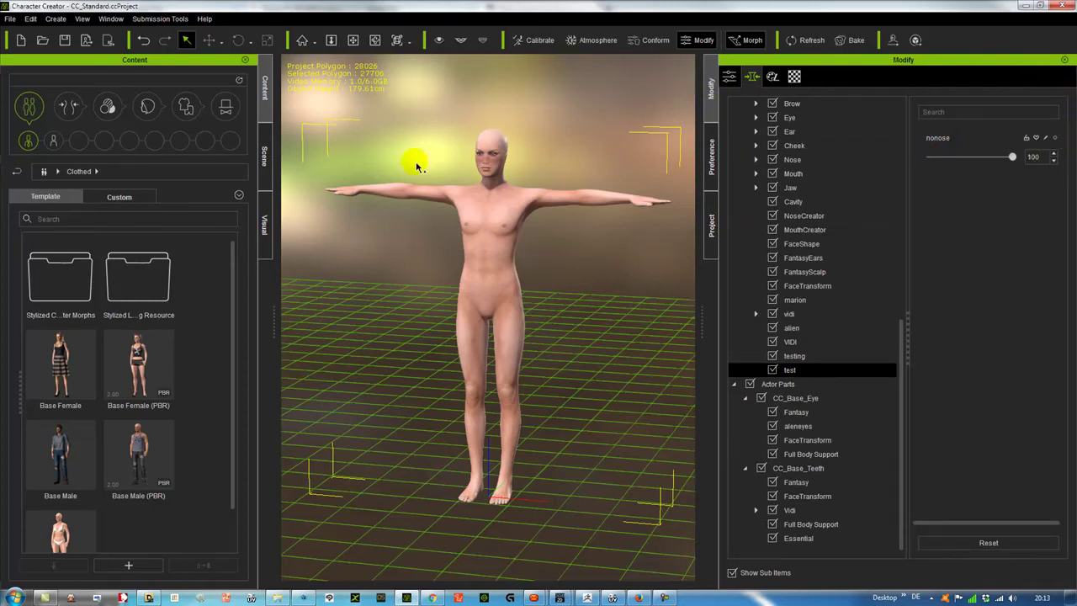
scroll(500, 180, "up", 1)
middle_click_drag(521, 215, 536, 304)
left_click(555, 344)
middle_click_drag(607, 357, 613, 396)
right_click_drag(612, 396, 500, 211)
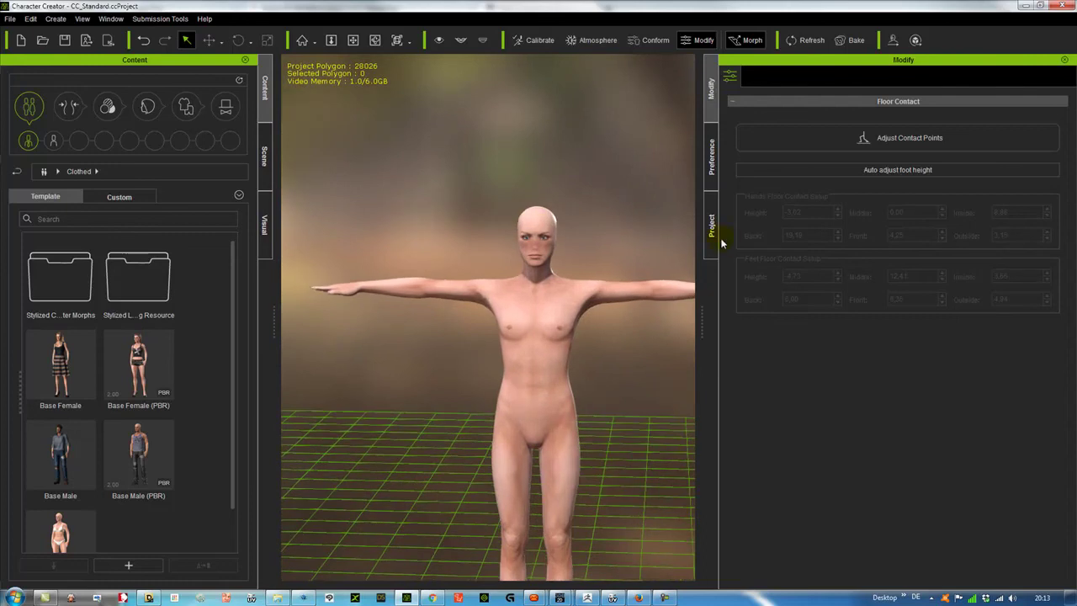